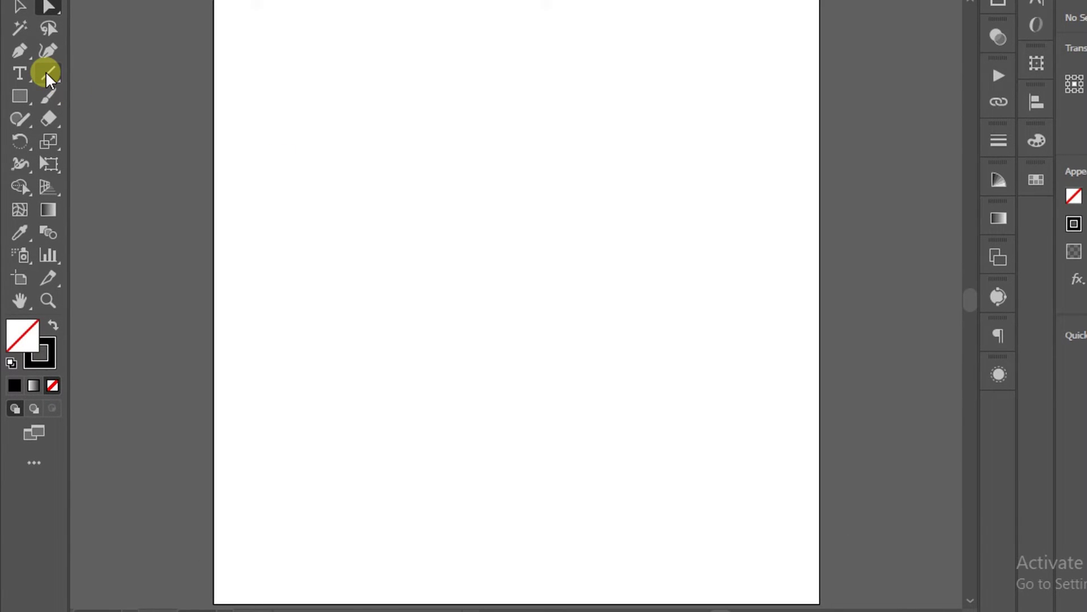
Draw a horizontal line across the artboard and give it a 150 pt black stroke.
{"action": "left_click", "coordinate": [48, 75]}
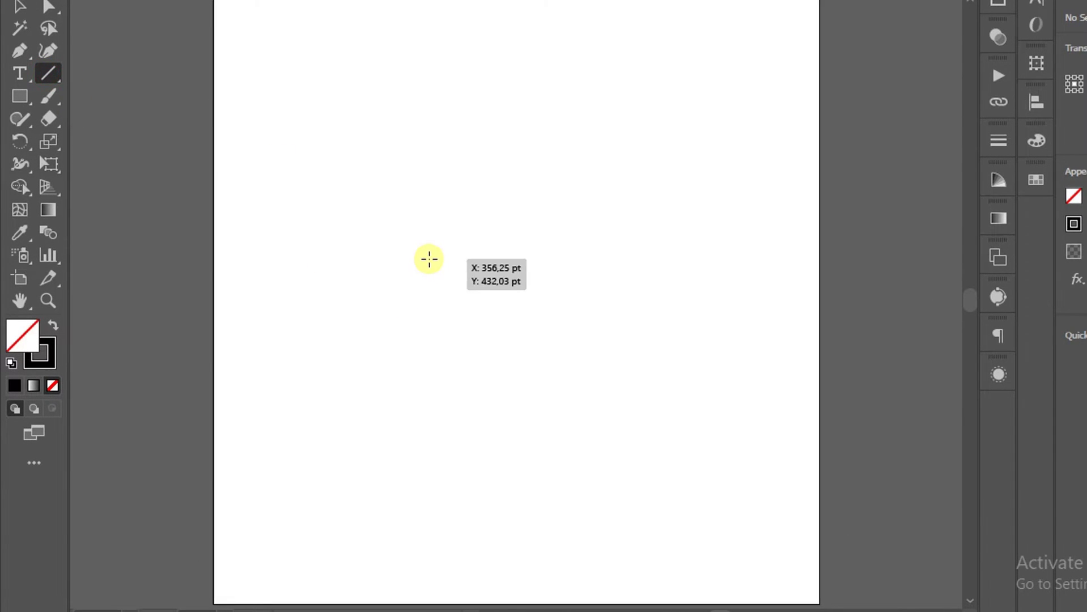
{"action": "left_click_drag", "start_coordinate": [429, 260], "coordinate": [637, 258]}
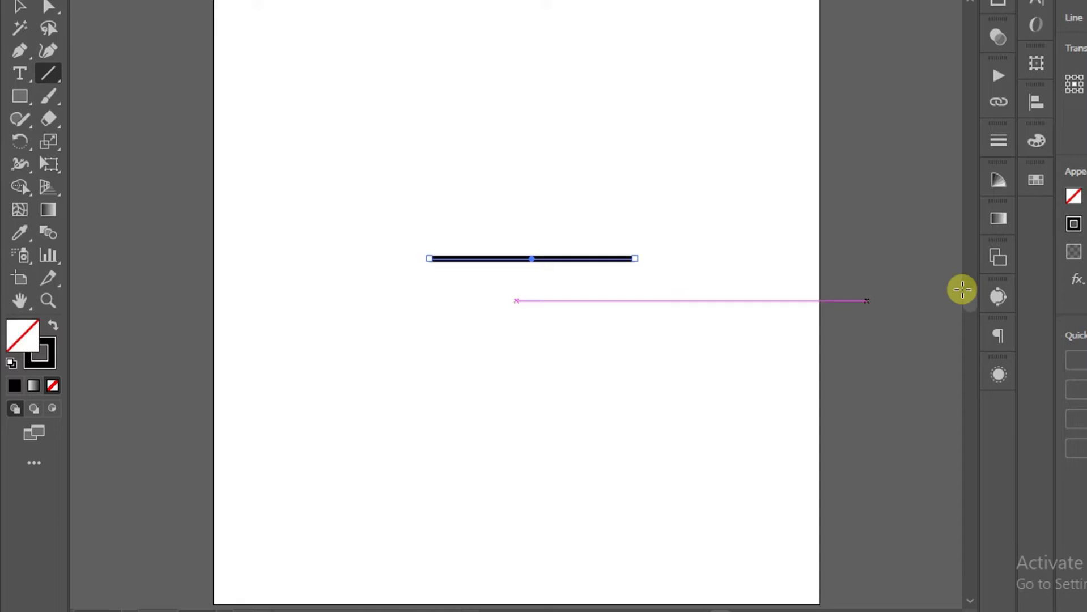
{"action": "left_click", "coordinate": [939, 238]}
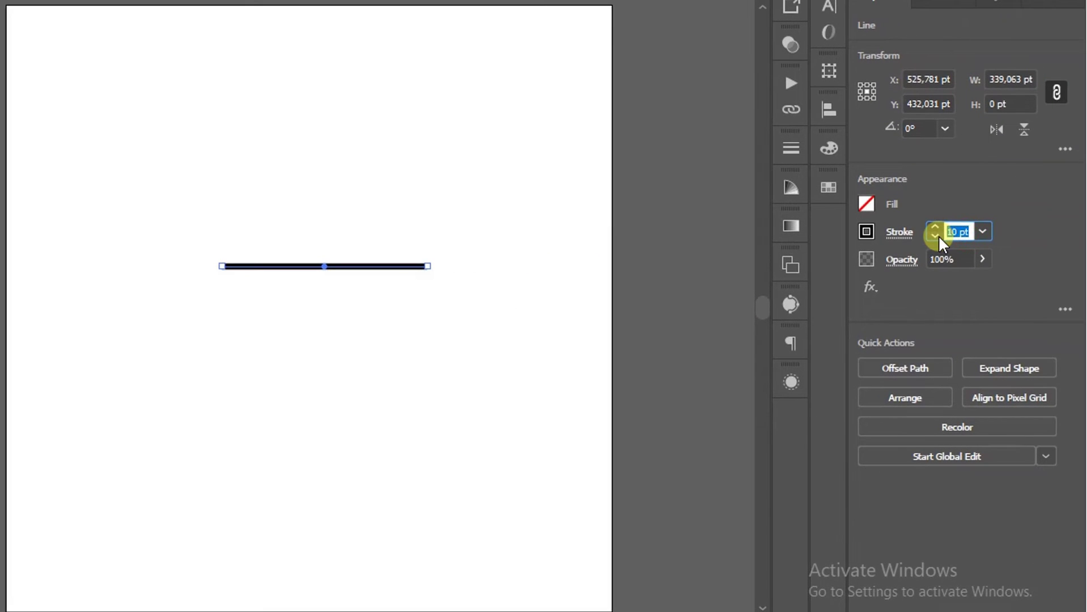
{"action": "key", "text": "Return"}
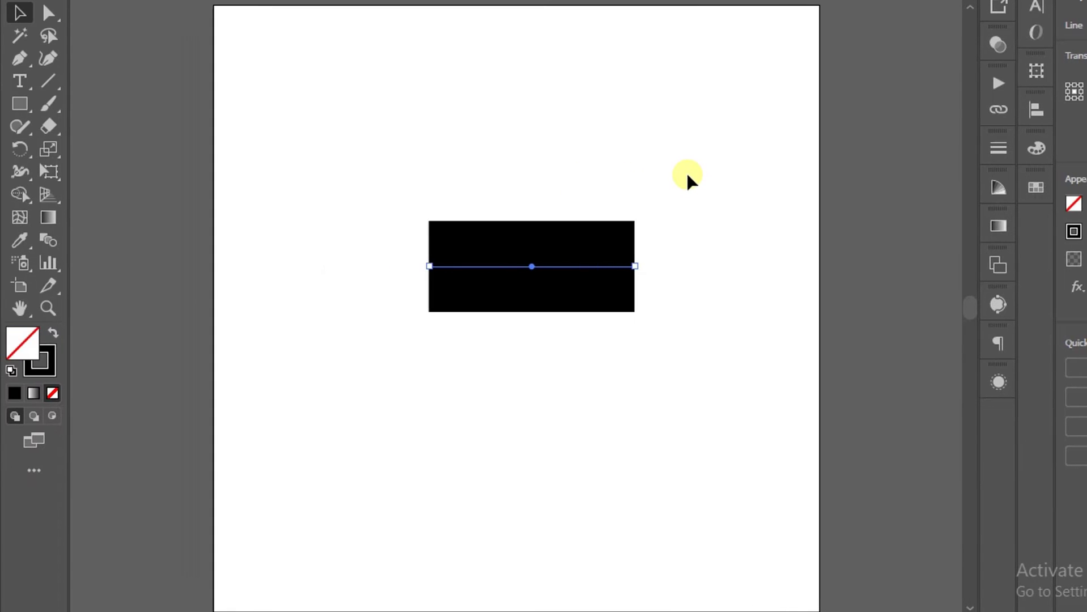
Expand the selected 150 pt bar into a filled shape with Object > Expand.
{"action": "left_click_drag", "start_coordinate": [684, 174], "coordinate": [402, 389]}
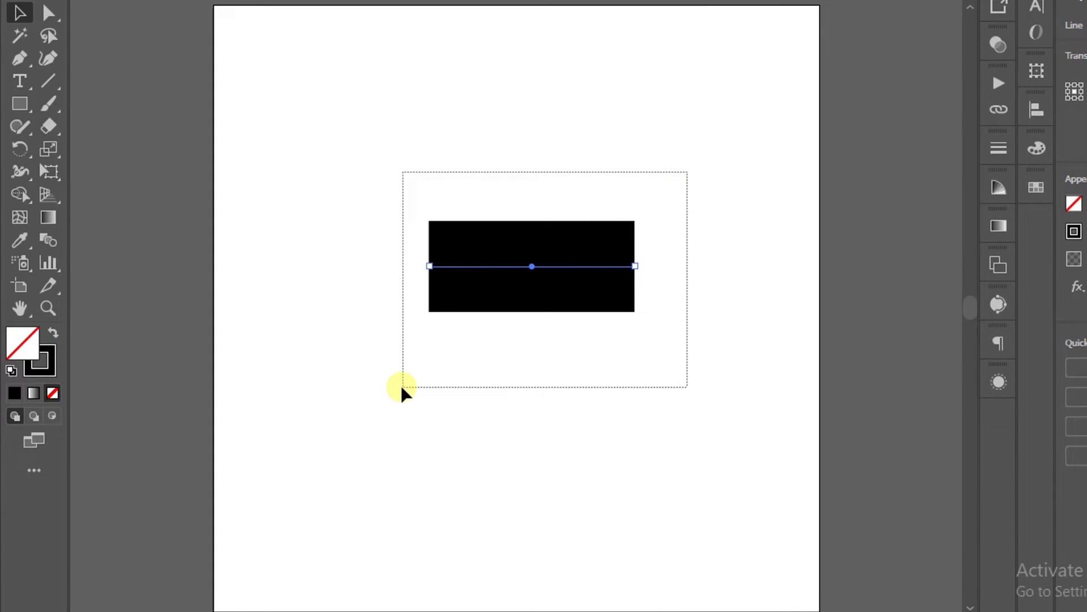
{"action": "left_click", "coordinate": [165, 12]}
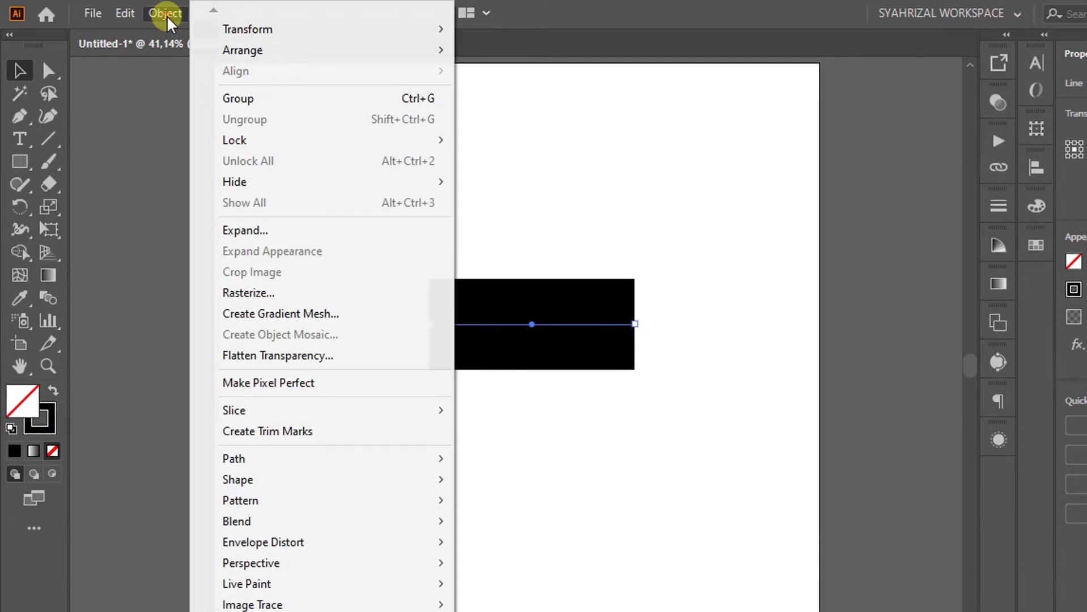
{"action": "left_click", "coordinate": [291, 230]}
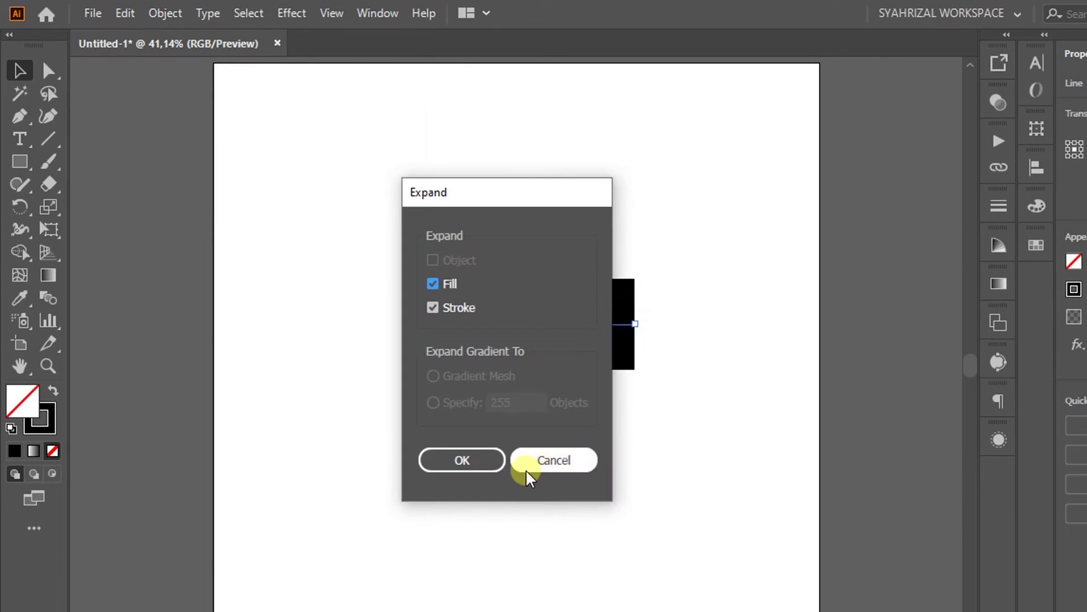
{"action": "left_click", "coordinate": [485, 462]}
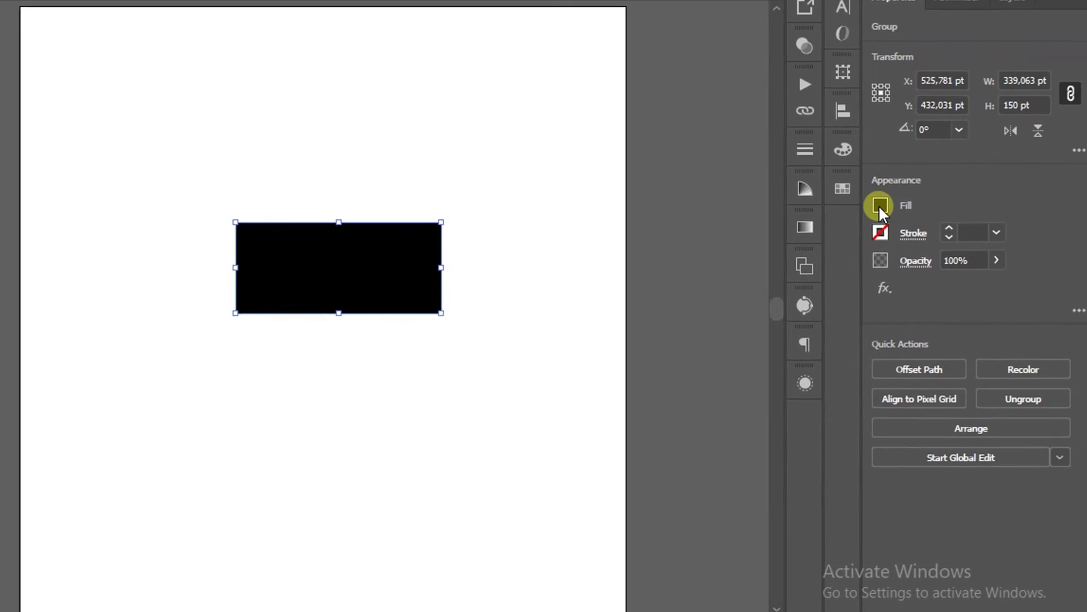
Remove the shape's fill and give it a 6 pt black outline stroke.
{"action": "left_click", "coordinate": [878, 205]}
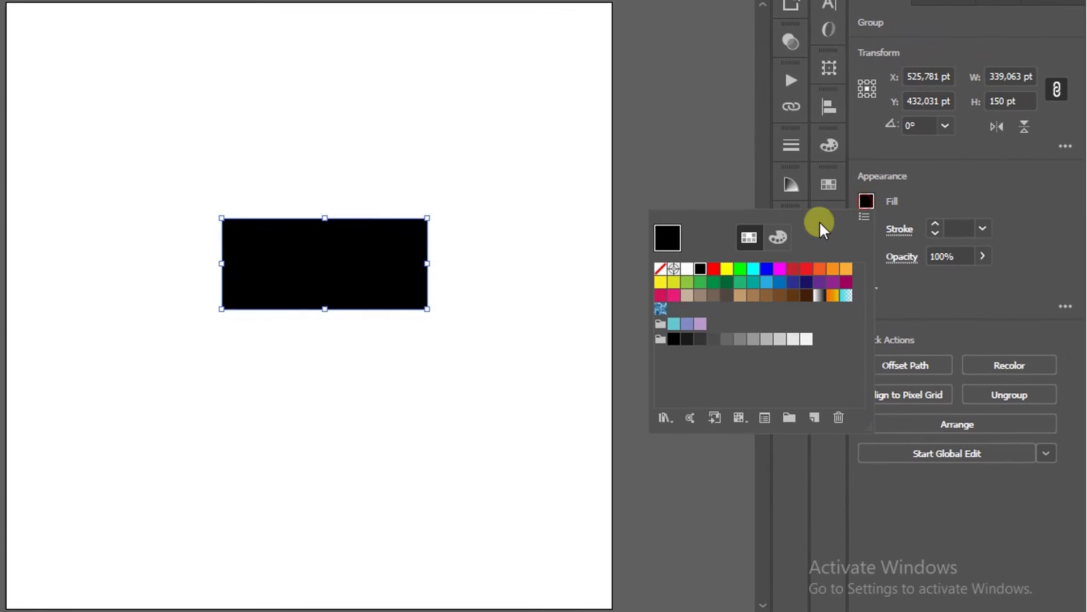
{"action": "left_click", "coordinate": [660, 269]}
{"action": "left_click", "coordinate": [934, 225]}
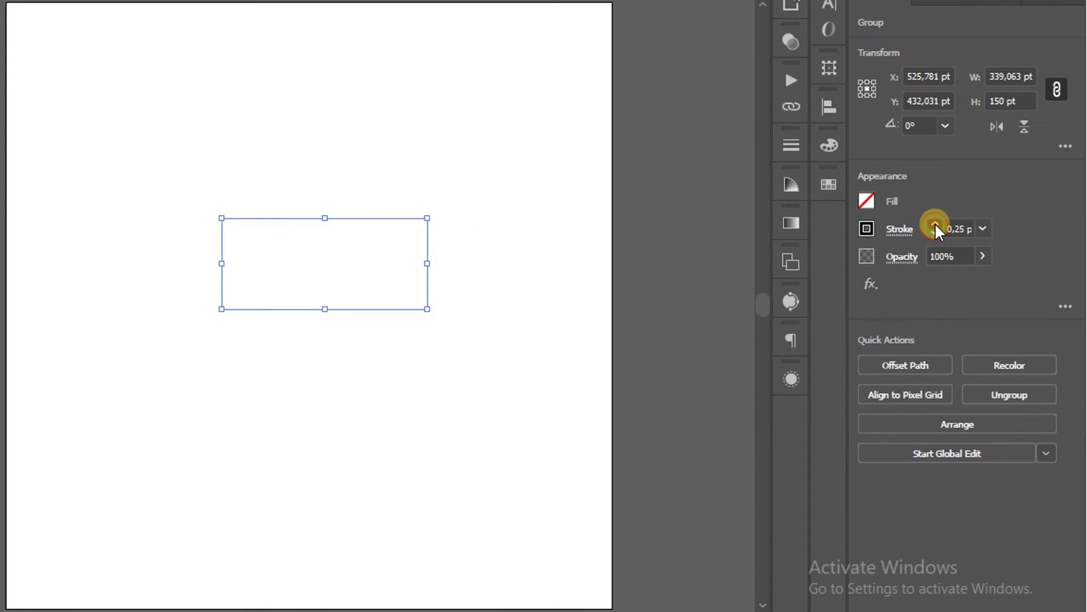
{"action": "left_click", "coordinate": [934, 224]}
{"action": "left_click", "coordinate": [934, 225]}
{"action": "left_click", "coordinate": [934, 224]}
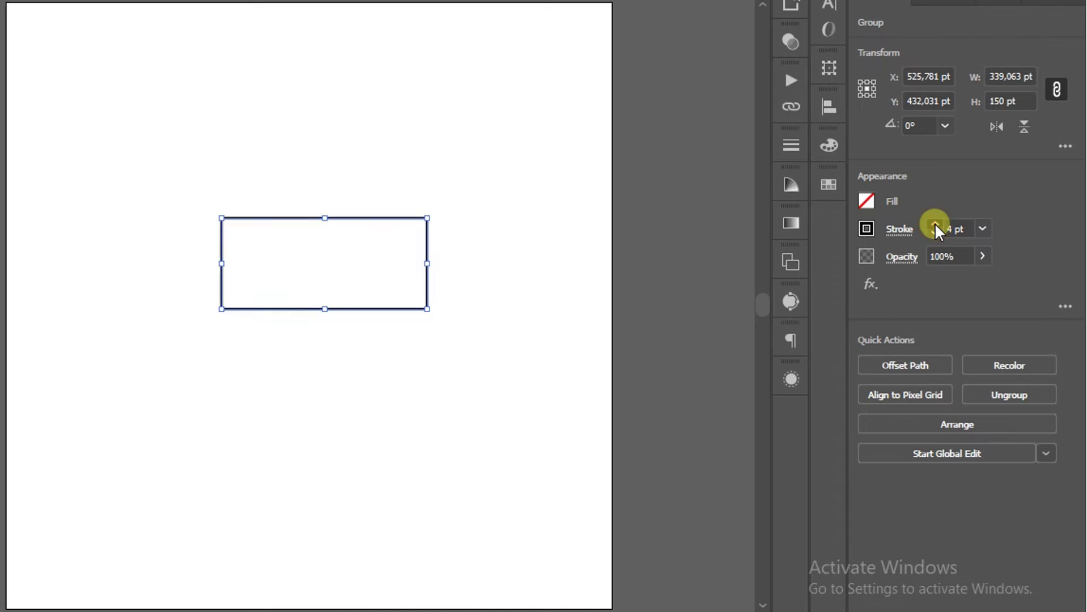
{"action": "left_click", "coordinate": [934, 225]}
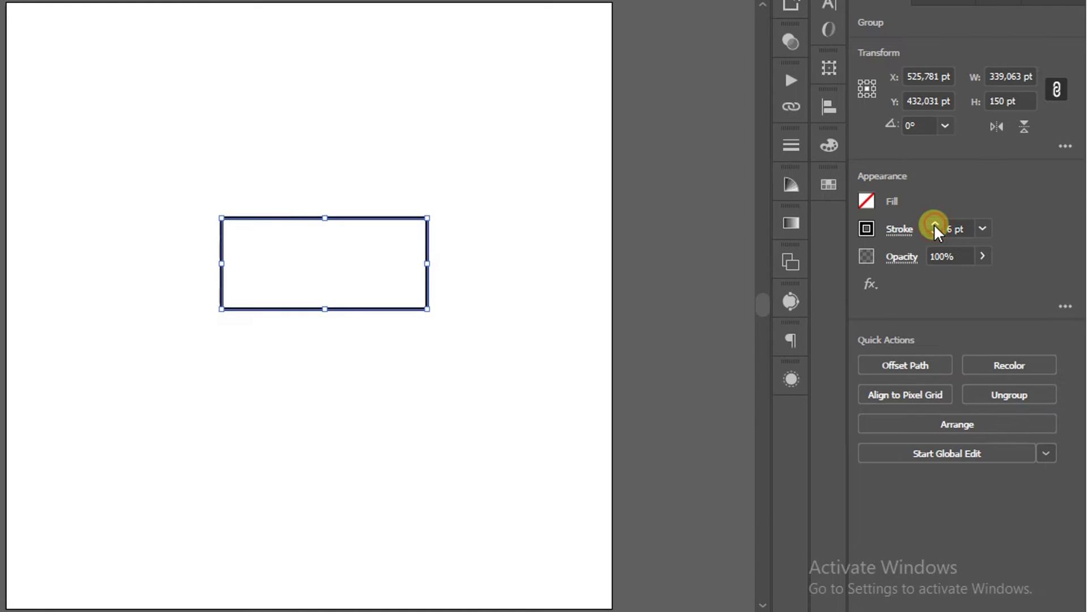
{"action": "left_click", "coordinate": [468, 264]}
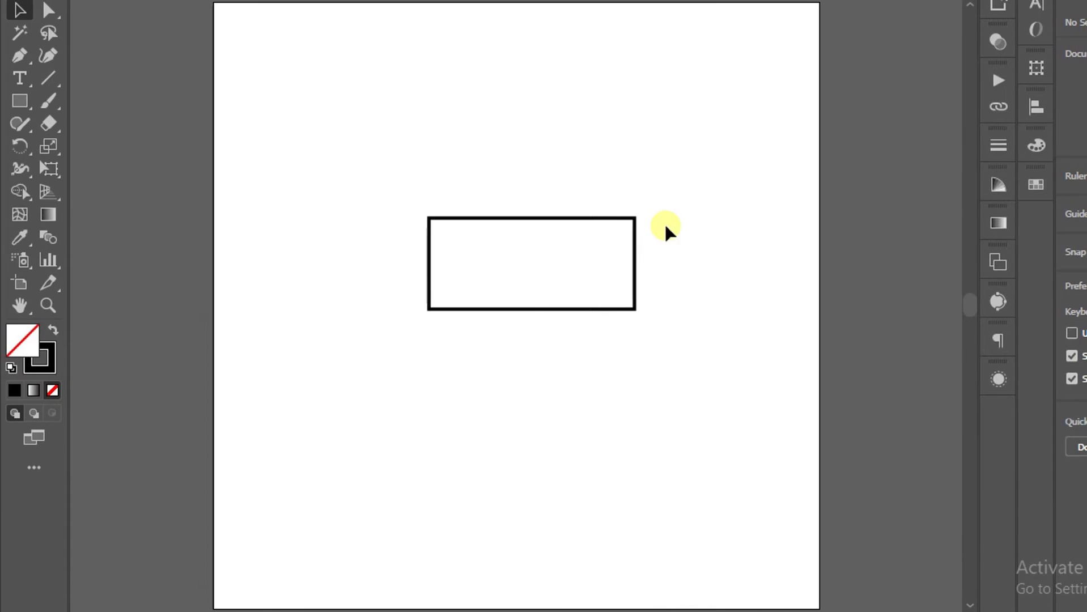
Delete the outlined rectangle and create a 200 × 200 pt square in its place.
{"action": "left_click_drag", "start_coordinate": [667, 178], "coordinate": [441, 335]}
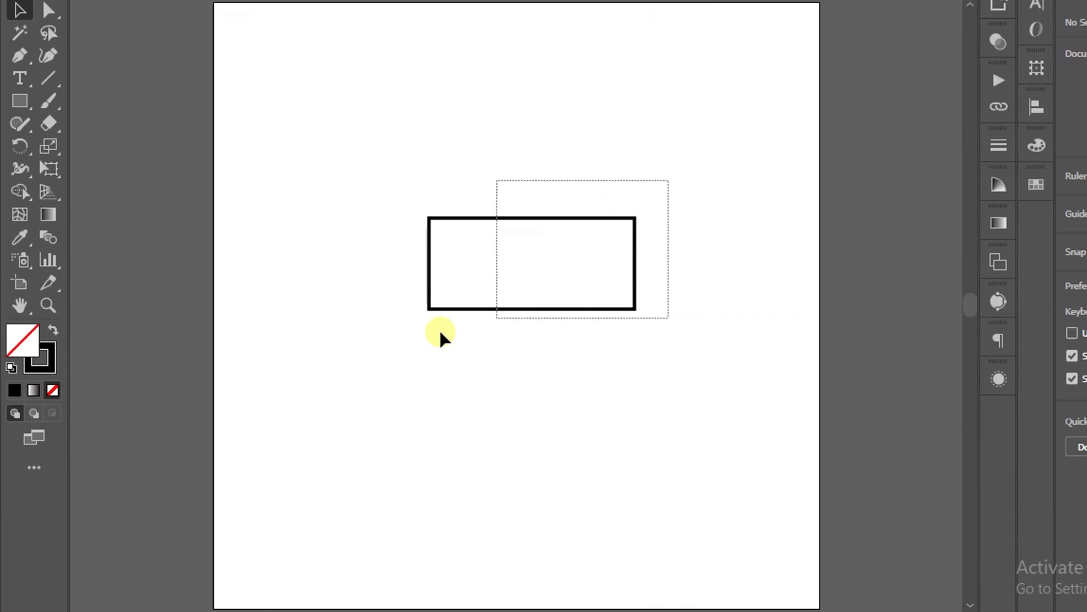
{"action": "key", "text": "Delete"}
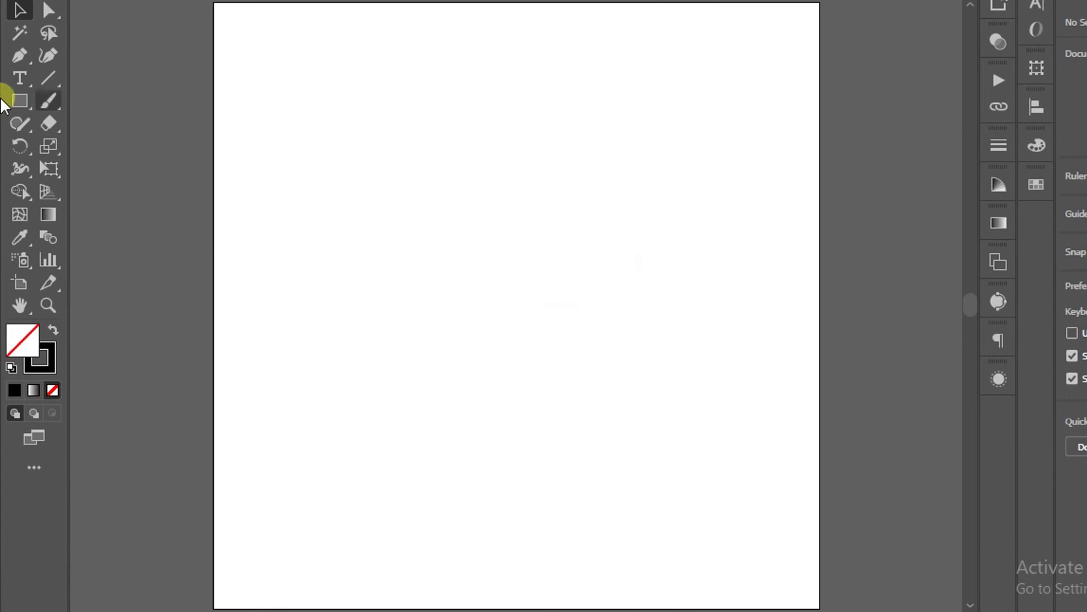
{"action": "left_click", "coordinate": [19, 100]}
{"action": "left_click", "coordinate": [492, 260]}
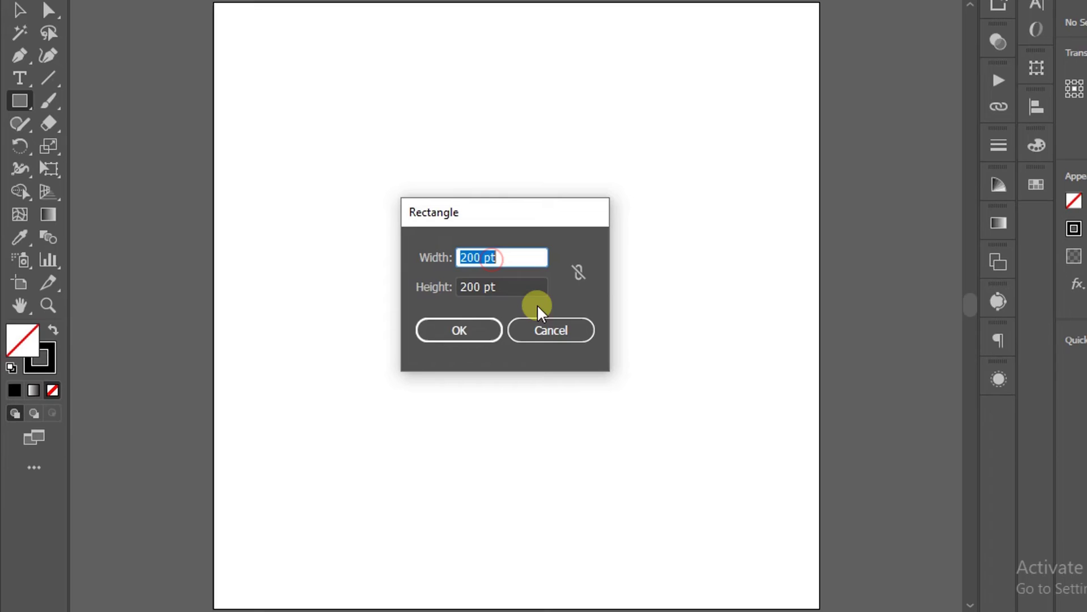
{"action": "left_click", "coordinate": [468, 335]}
{"action": "key", "text": "f"}
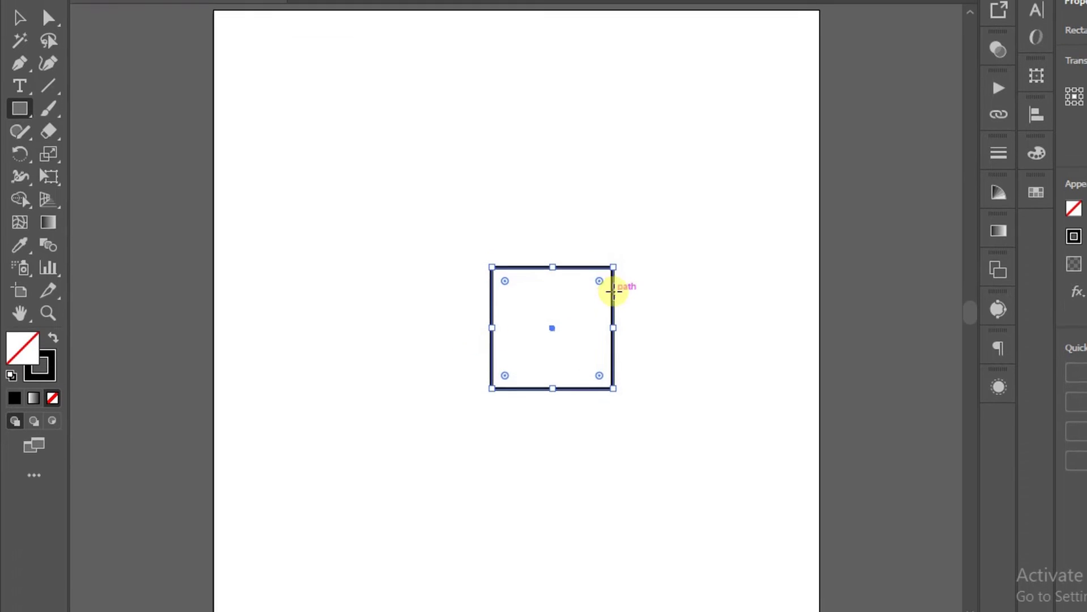
{"action": "key", "text": "v"}
{"action": "left_click", "coordinate": [658, 355]}
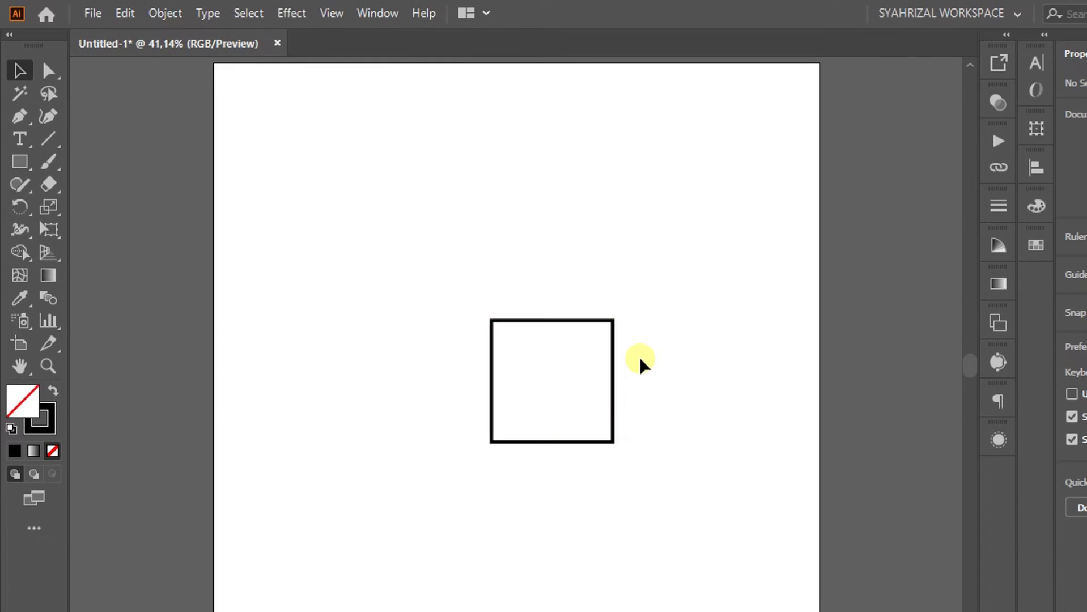
Delete the square's top-right anchor point with Direct Selection, leaving an L-shaped path.
{"action": "left_click", "coordinate": [48, 71]}
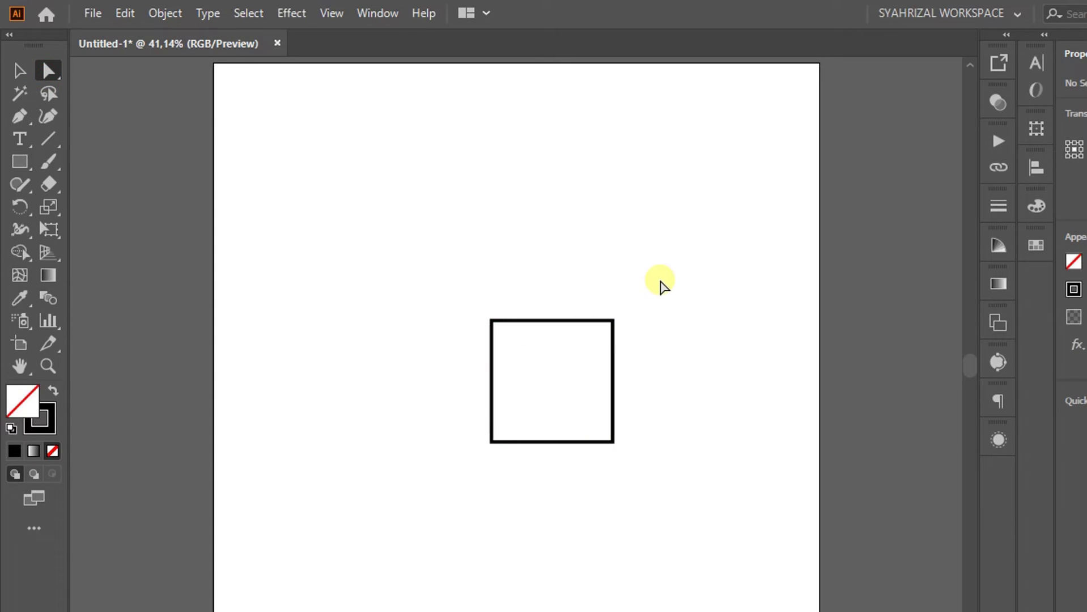
{"action": "left_click_drag", "start_coordinate": [660, 281], "coordinate": [567, 374]}
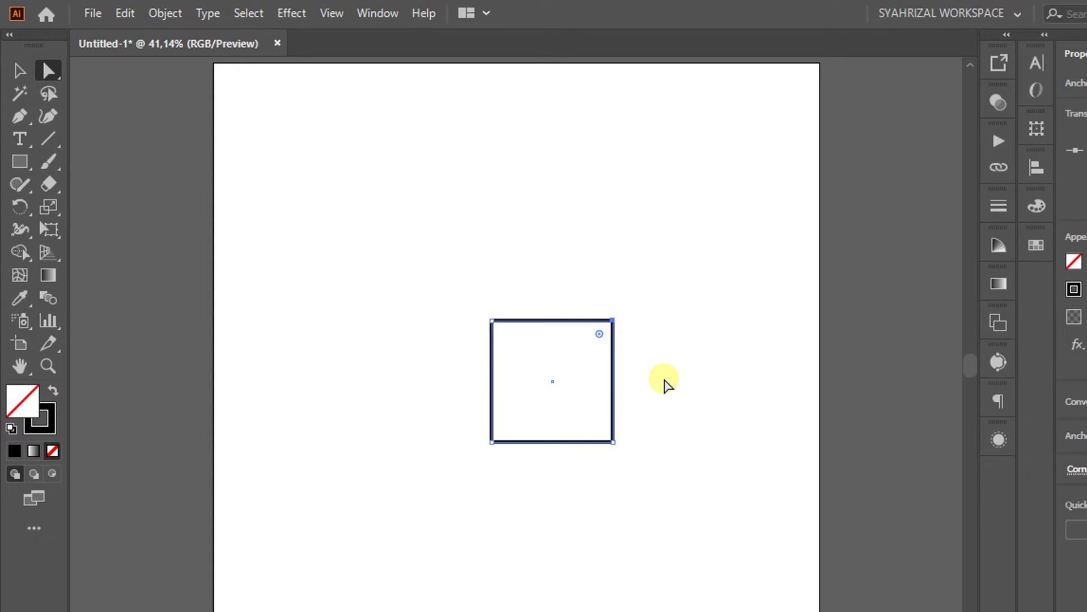
{"action": "key", "text": "Delete"}
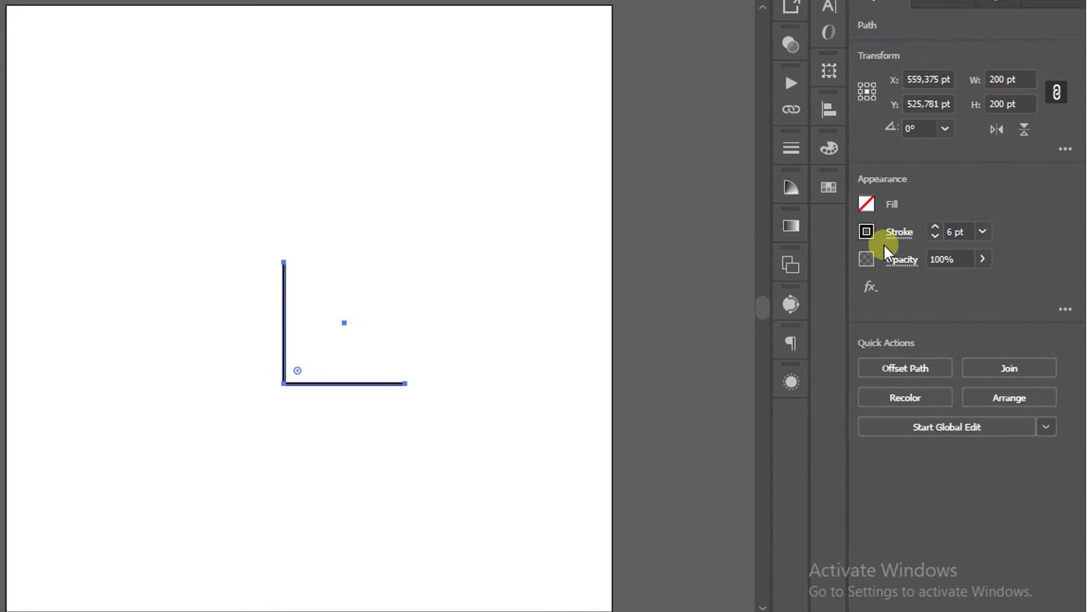
Set the L-shaped path's stroke to Round Cap with a 300 pt weight.
{"action": "left_click", "coordinate": [896, 231]}
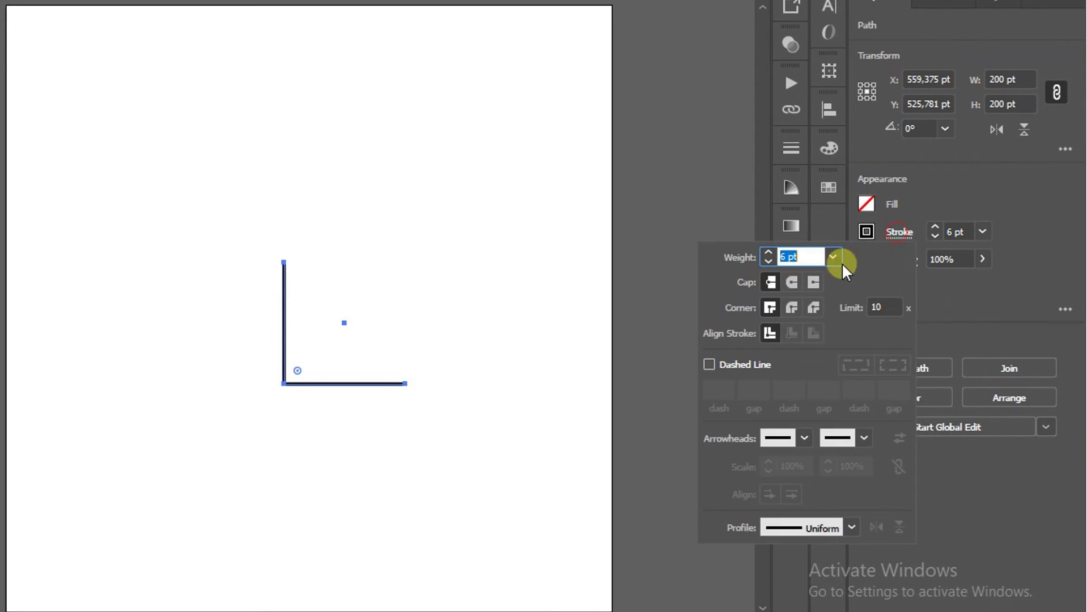
{"action": "left_click", "coordinate": [791, 283]}
{"action": "left_click", "coordinate": [958, 286]}
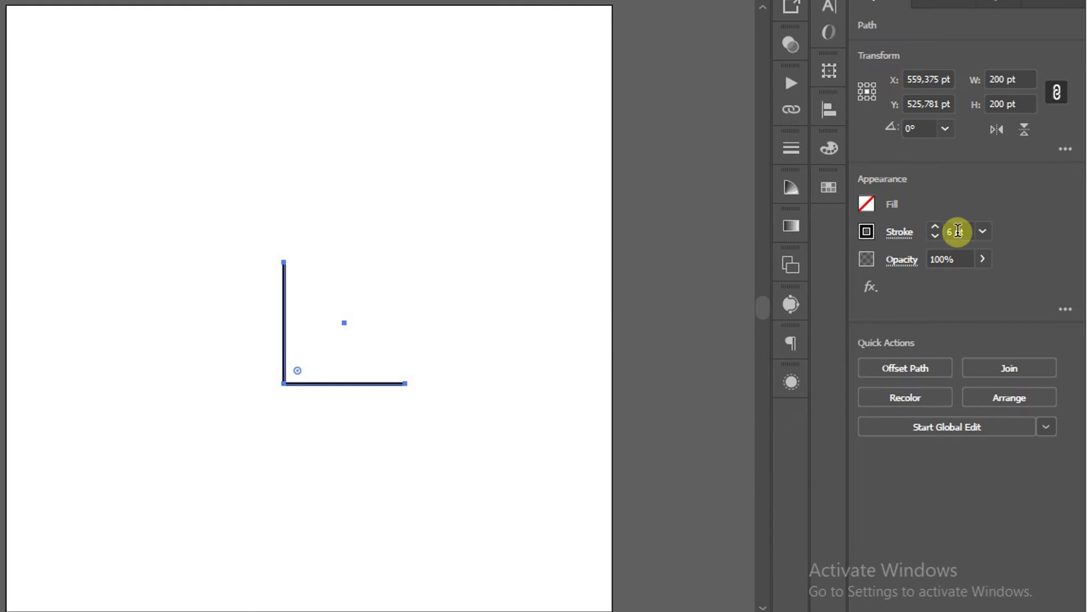
{"action": "left_click_drag", "start_coordinate": [957, 231], "coordinate": [937, 232]}
{"action": "key", "text": "Return"}
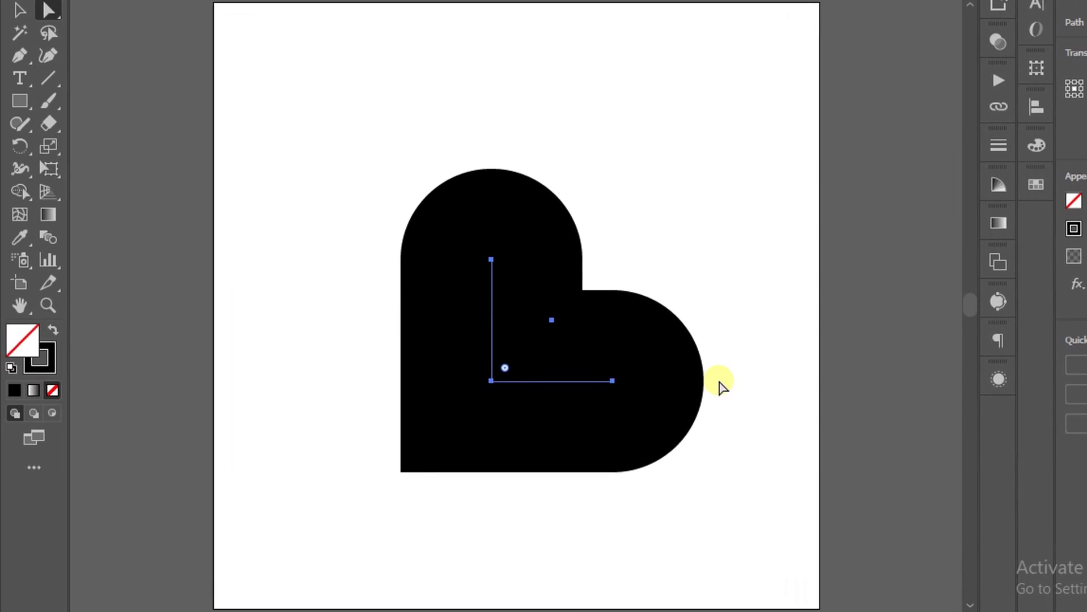
Select the whole thick L-shaped artwork and rotate it 45° into an upright heart.
{"action": "left_click", "coordinate": [20, 9]}
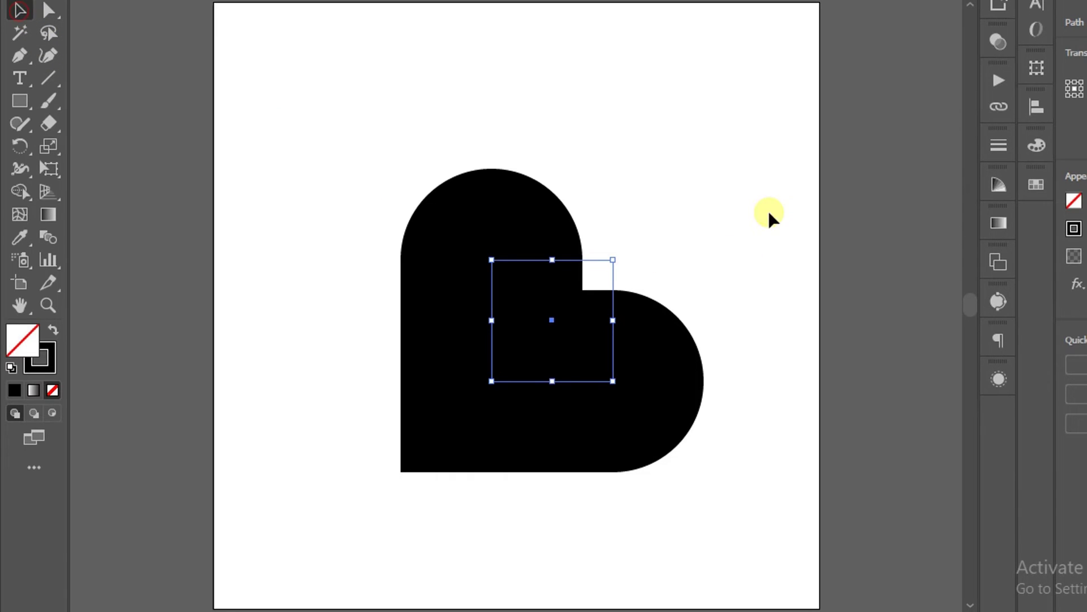
{"action": "left_click_drag", "start_coordinate": [753, 113], "coordinate": [301, 525]}
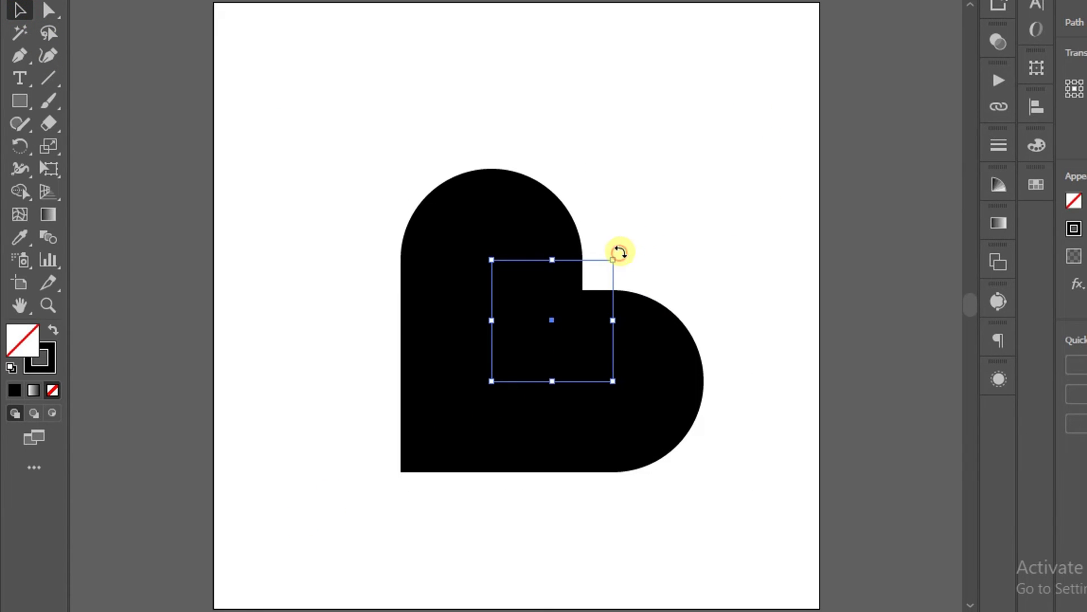
{"action": "left_click_drag", "start_coordinate": [619, 253], "coordinate": [542, 195]}
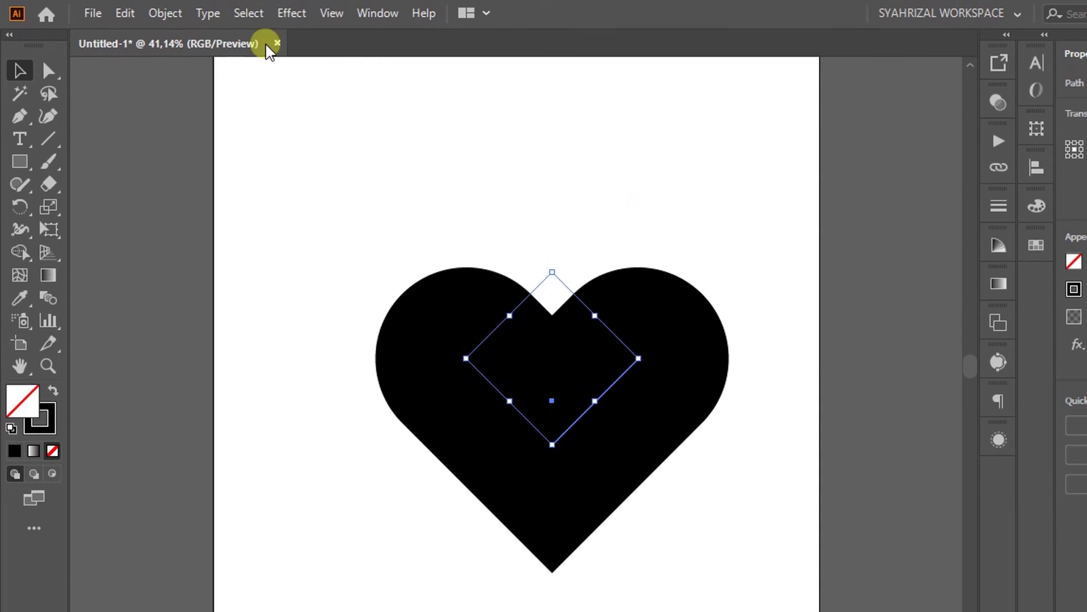
Expand the stroked heart into a filled shape with Object > Expand.
{"action": "left_click", "coordinate": [165, 14]}
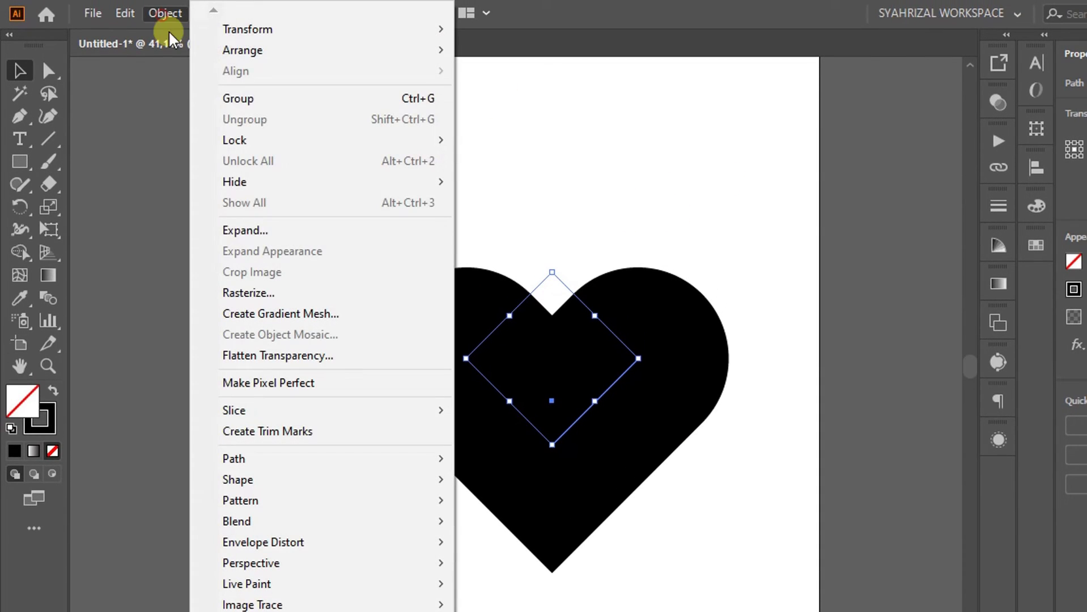
{"action": "left_click", "coordinate": [261, 230]}
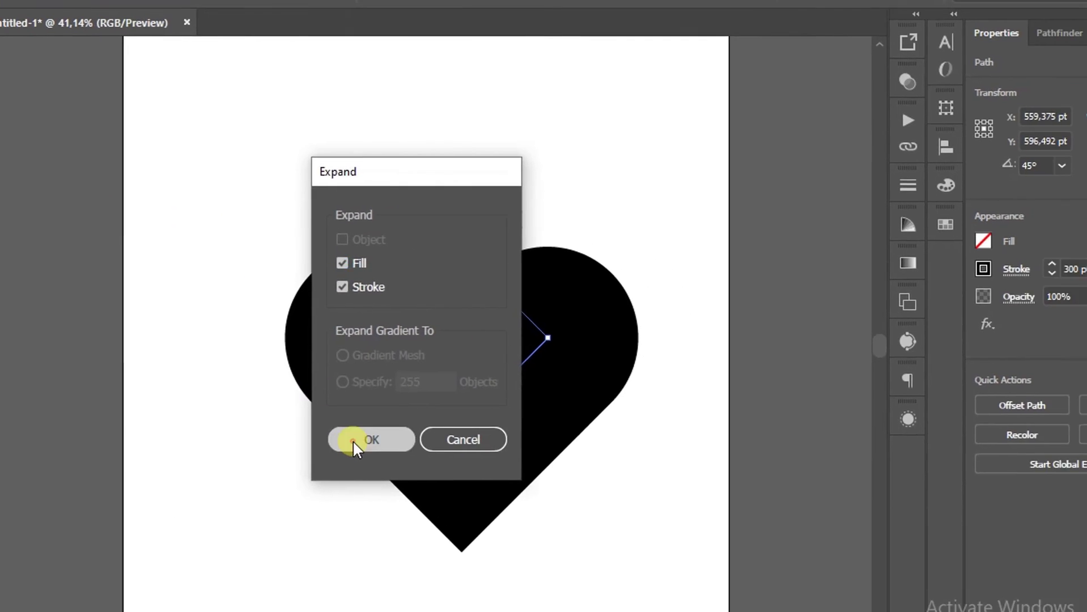
{"action": "left_click", "coordinate": [450, 459]}
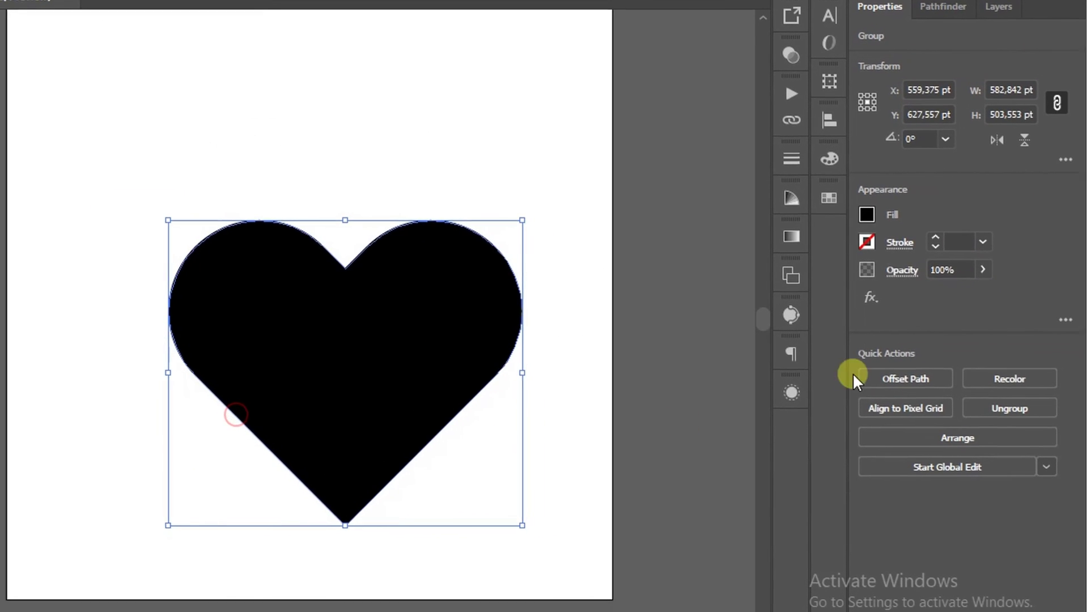
Remove the heart's fill and give it a 17 pt black outline stroke.
{"action": "left_click", "coordinate": [866, 214]}
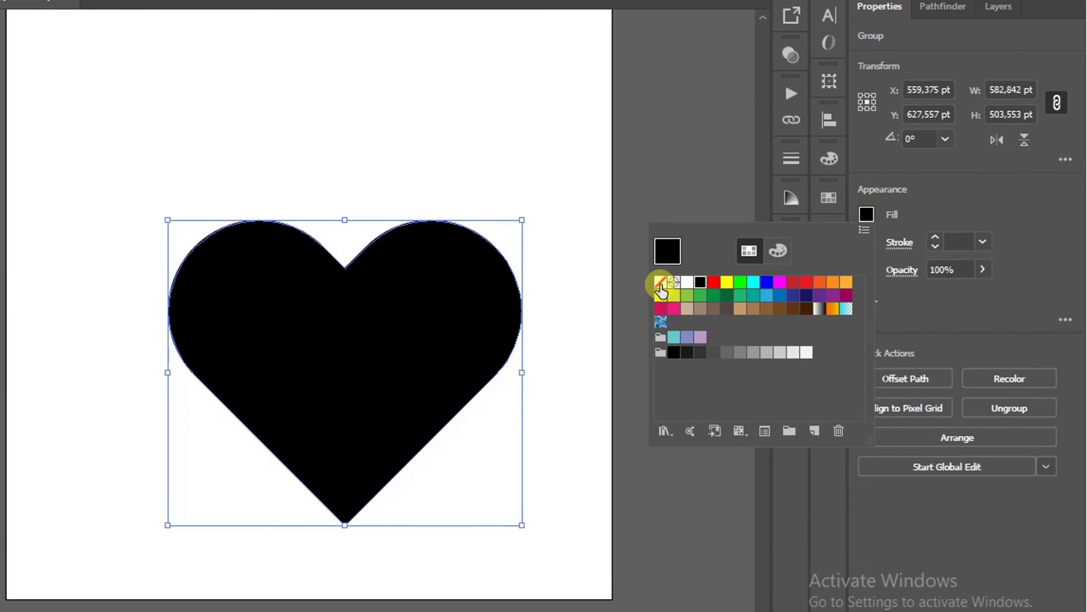
{"action": "left_click", "coordinate": [661, 286]}
{"action": "left_click", "coordinate": [932, 238]}
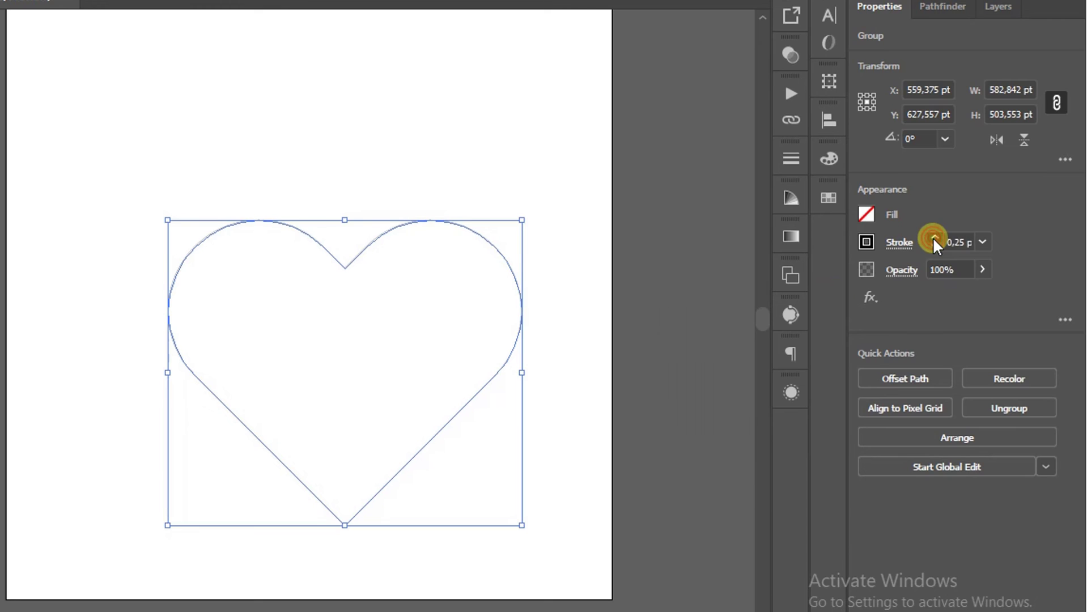
{"action": "left_click", "coordinate": [933, 236]}
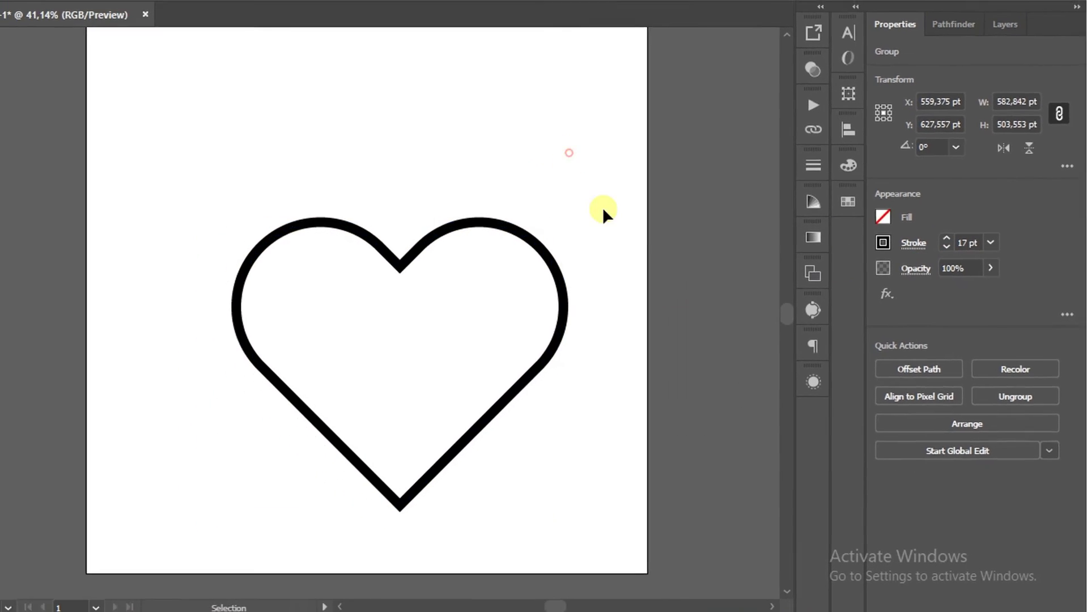
{"action": "left_click", "coordinate": [644, 376]}
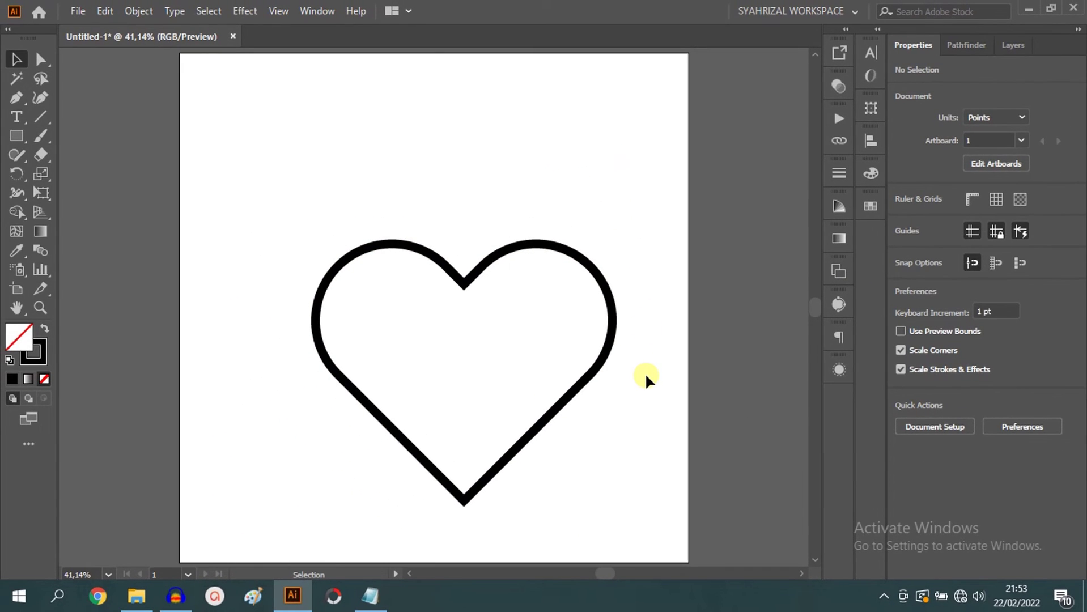
Align the heart outline to the artboard's horizontal and vertical centre.
{"action": "left_click_drag", "start_coordinate": [643, 198], "coordinate": [303, 440]}
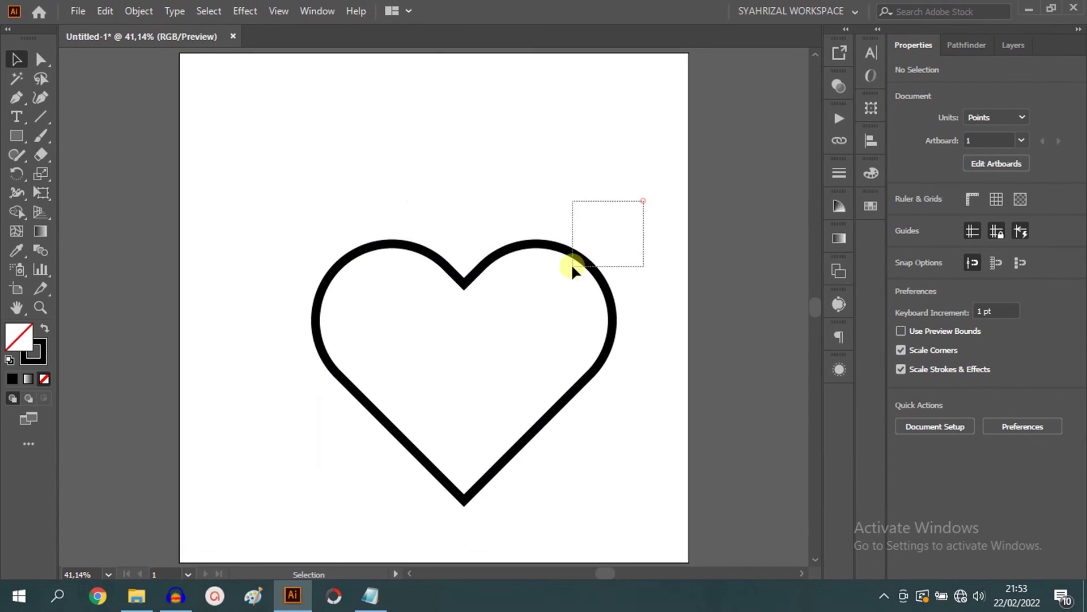
{"action": "left_click", "coordinate": [871, 141]}
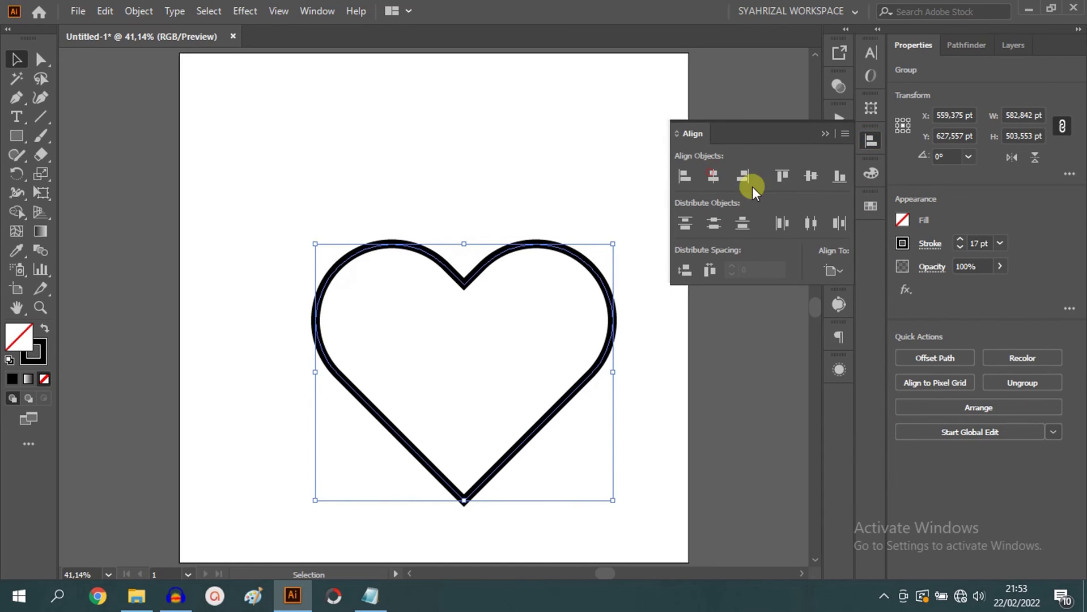
{"action": "left_click", "coordinate": [744, 177]}
{"action": "left_click", "coordinate": [811, 176]}
{"action": "left_click", "coordinate": [823, 134]}
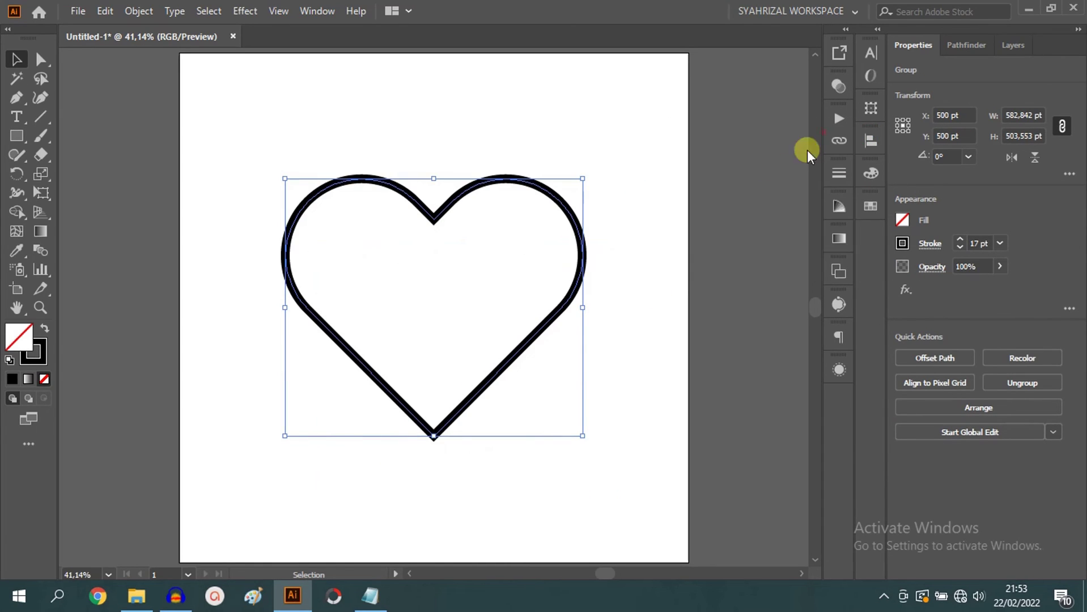
{"action": "left_click", "coordinate": [647, 169]}
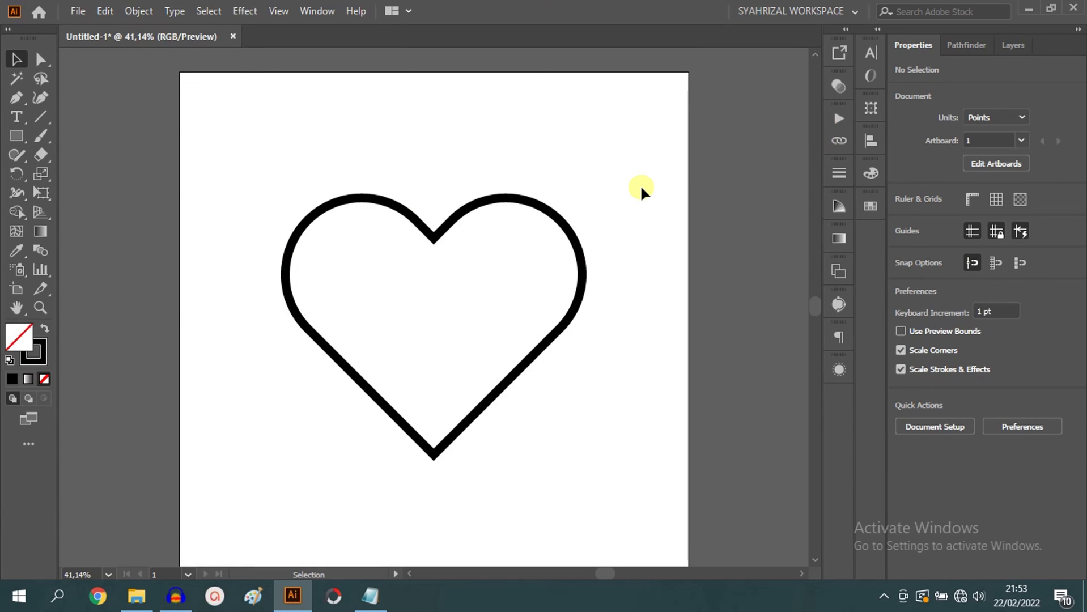